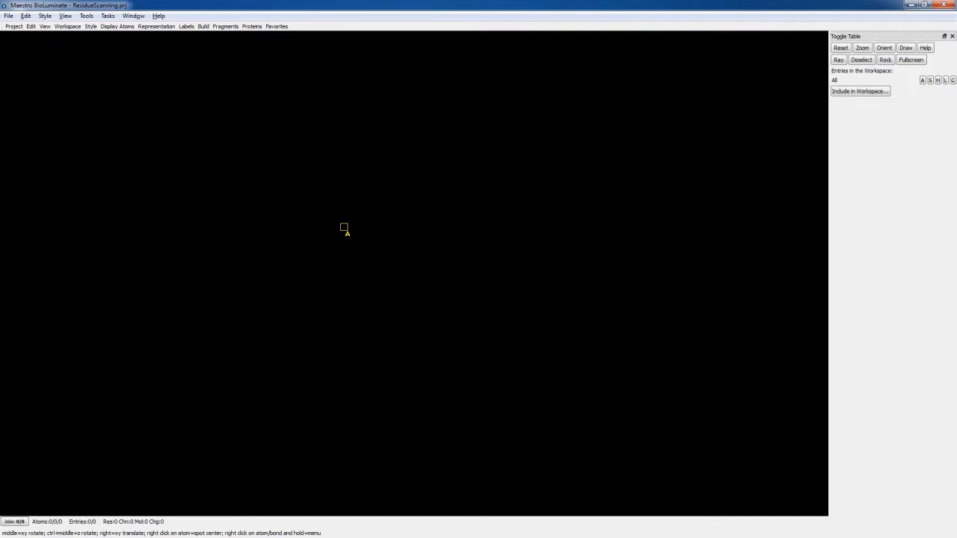
Step: Import PDB structure 1brs into the workspace with the Protein Preparation Wizard
left_click(86, 16)
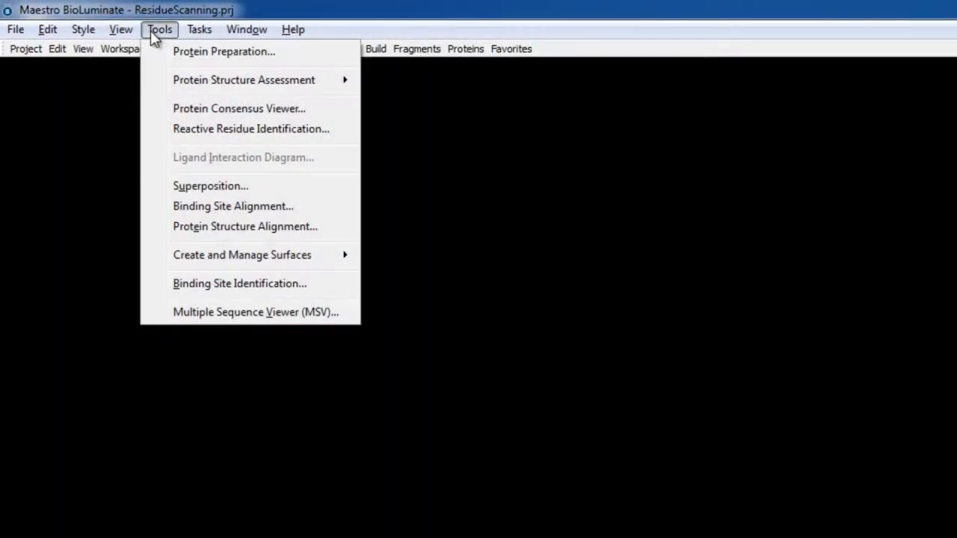
left_click(154, 56)
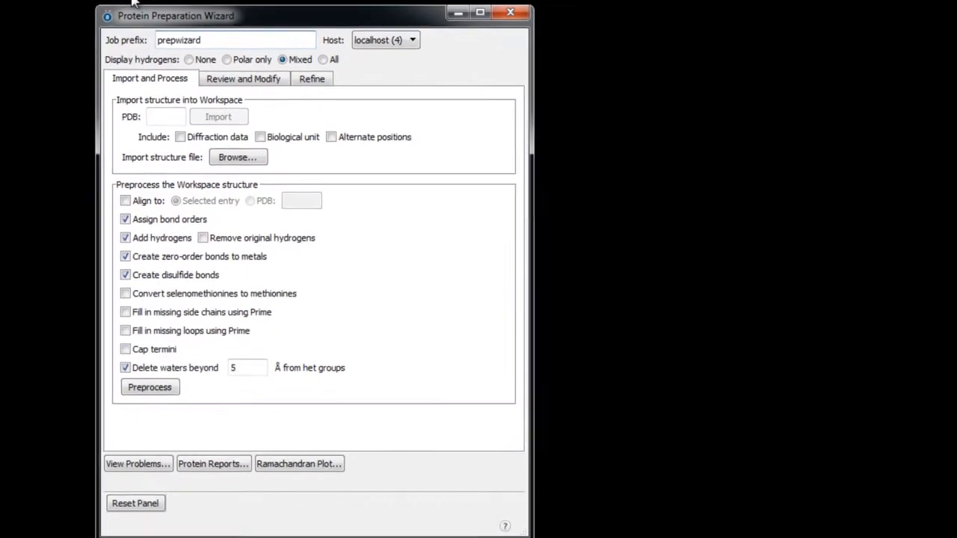
left_click(162, 114)
type("1brs")
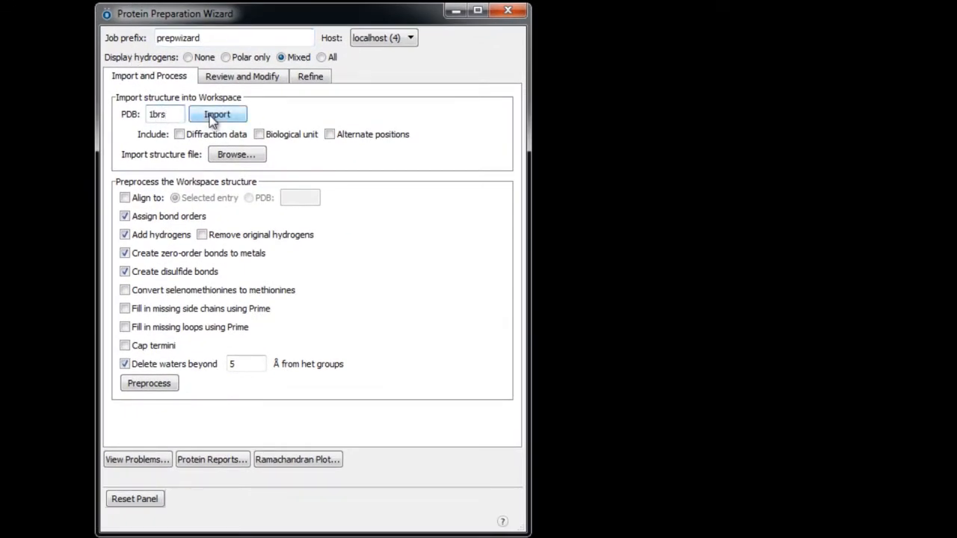
left_click(213, 117)
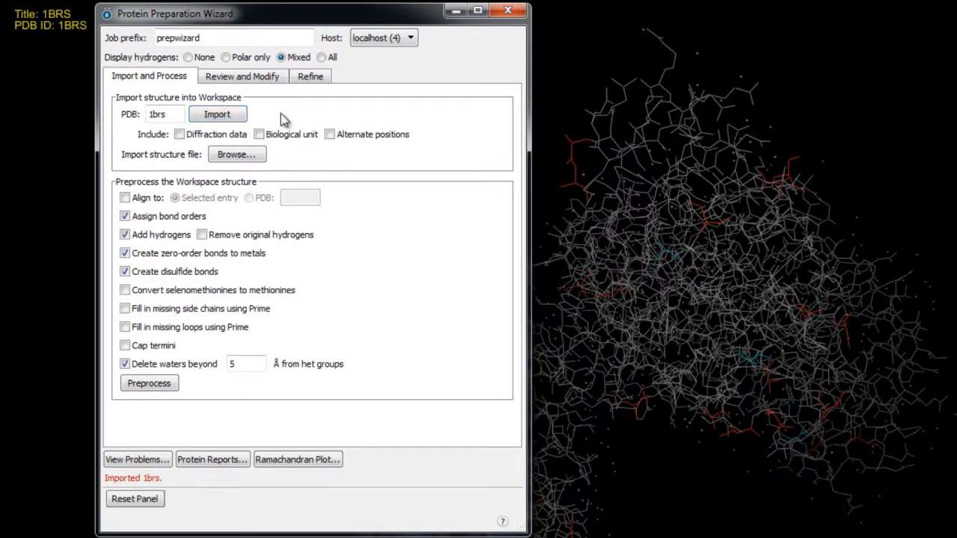
Step: Analyze the workspace structure and delete chains B, C, E and F, keeping chains A and D
left_click(268, 78)
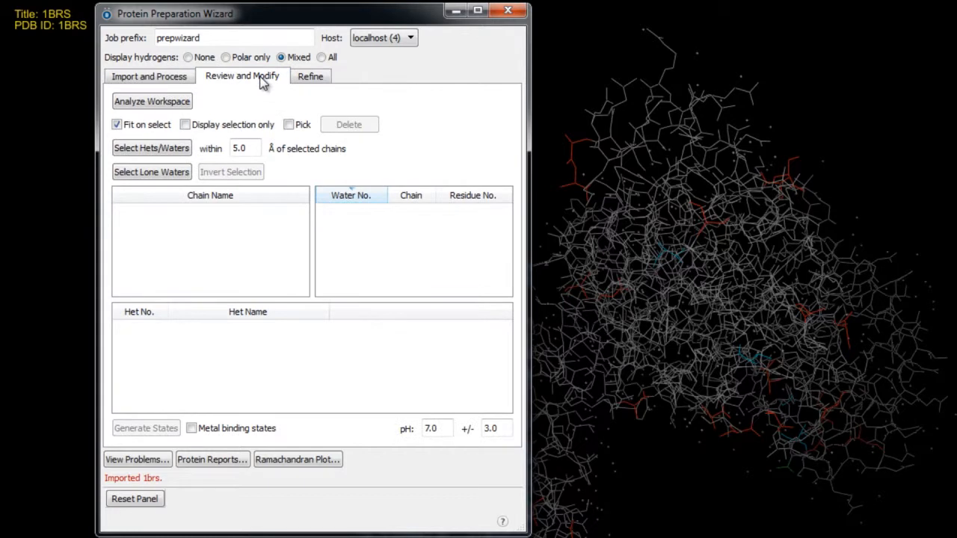
left_click(182, 101)
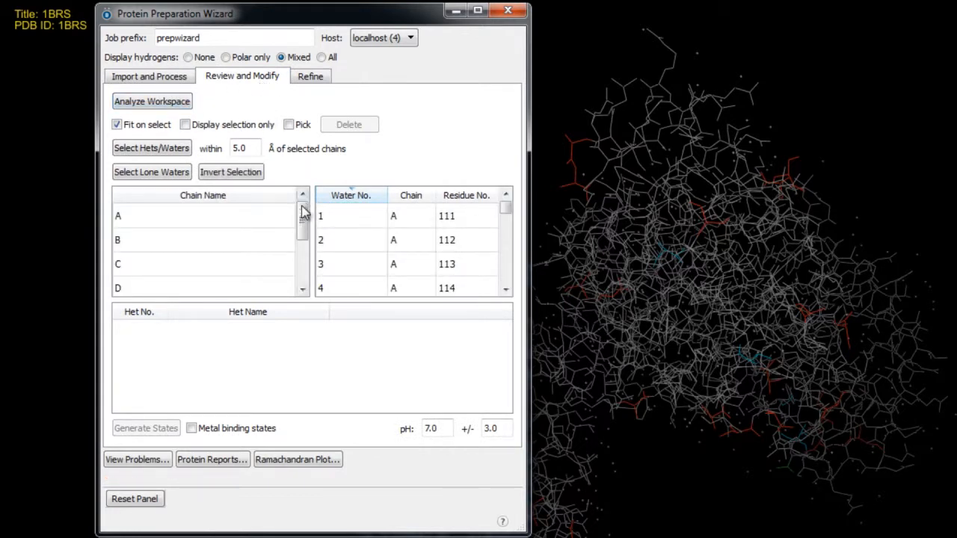
left_click(267, 239)
left_click(235, 266, "shift")
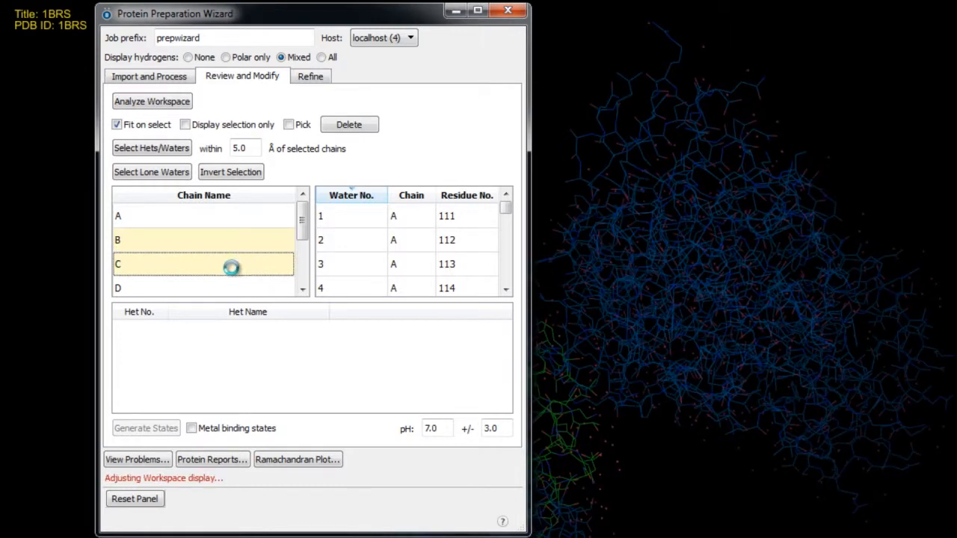
scroll(217, 268, "down", 2)
left_click(213, 261, "ctrl")
left_click(215, 284, "ctrl")
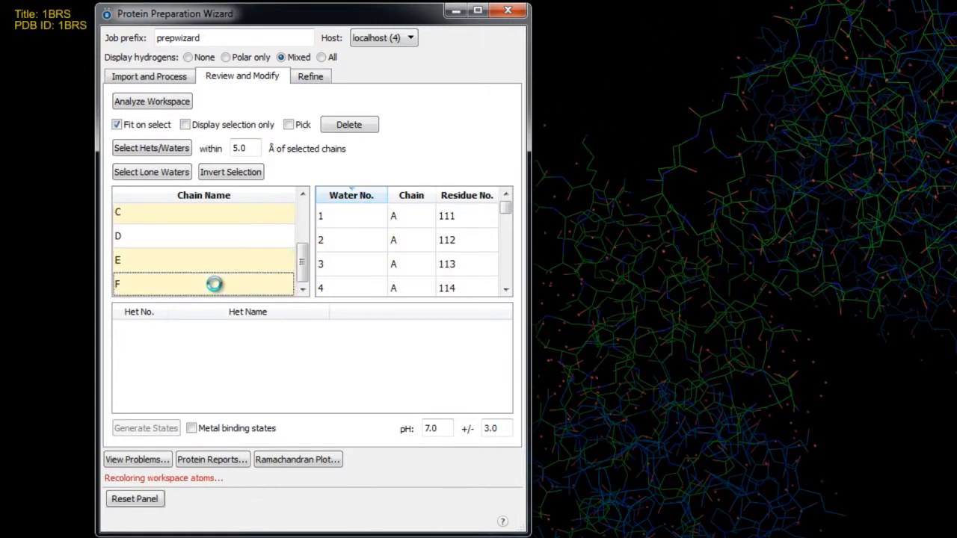
left_click(363, 133)
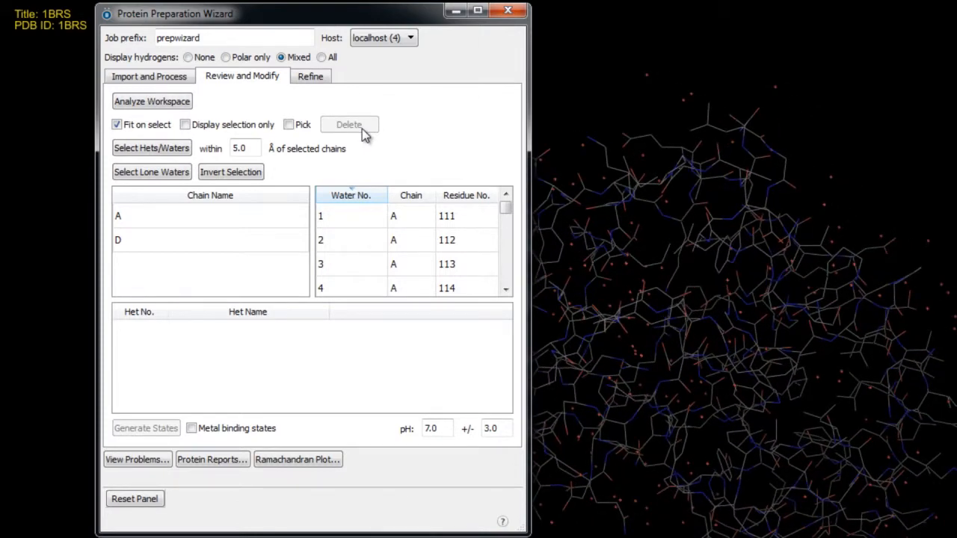
Step: Preprocess the structure with filling in missing side chains using Prime enabled, and dismiss the problems report
left_click(185, 79)
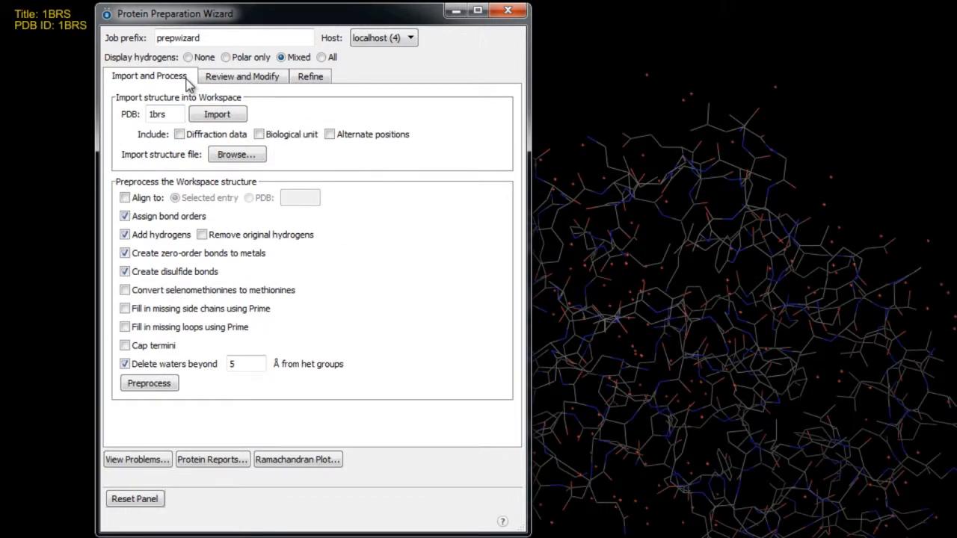
left_click(126, 310)
left_click(164, 384)
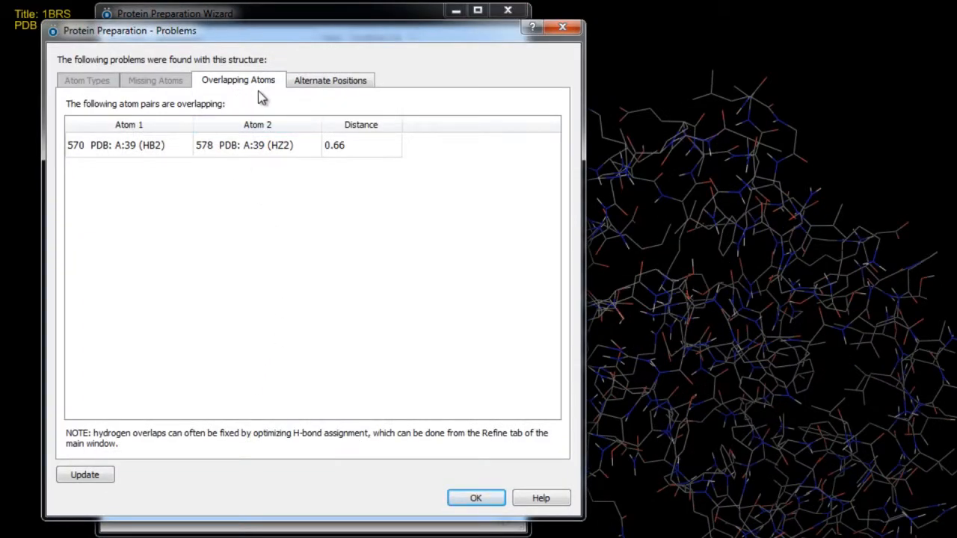
left_click(475, 498)
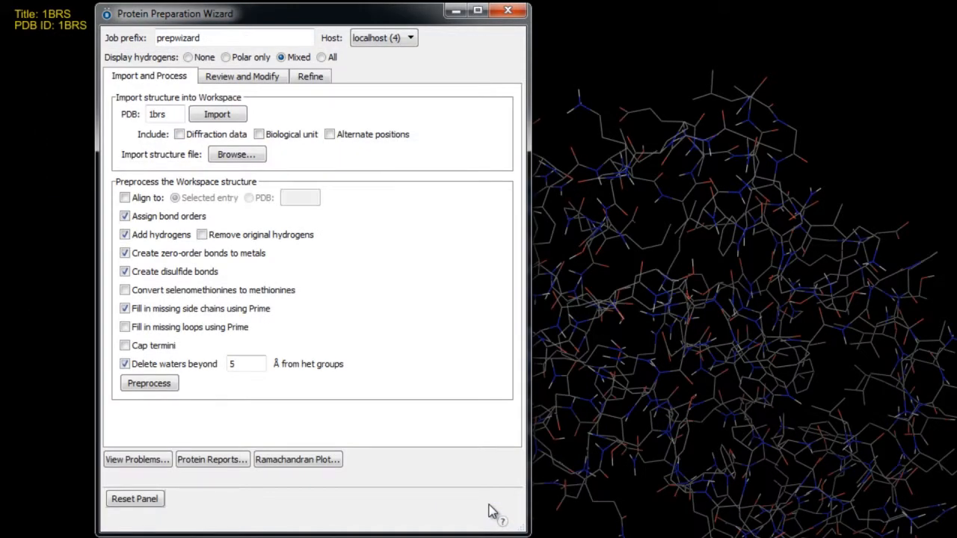
Step: Optimize the hydrogen-bond assignment with PROPKA at pH 7.0 and run the restrained minimization with the OPLS_2005 force field
left_click(312, 79)
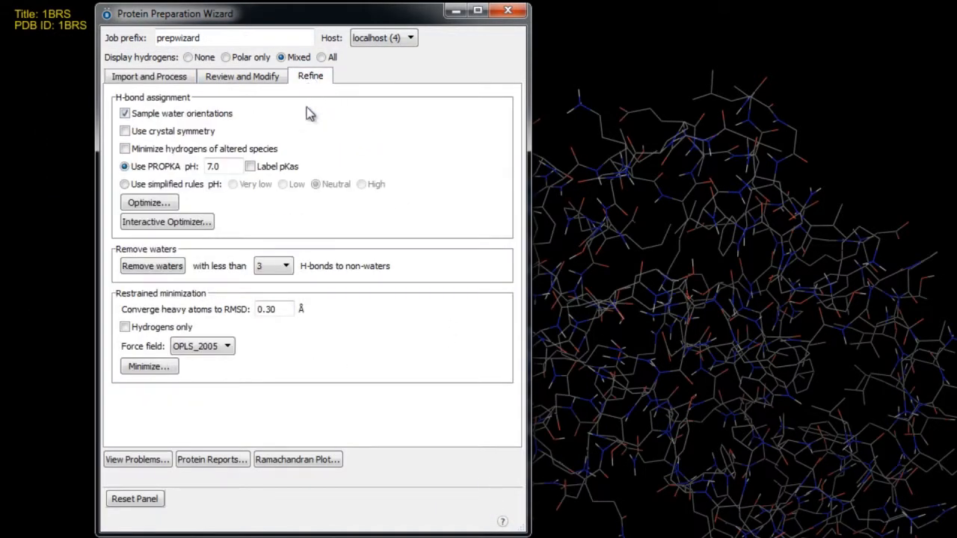
left_click(166, 205)
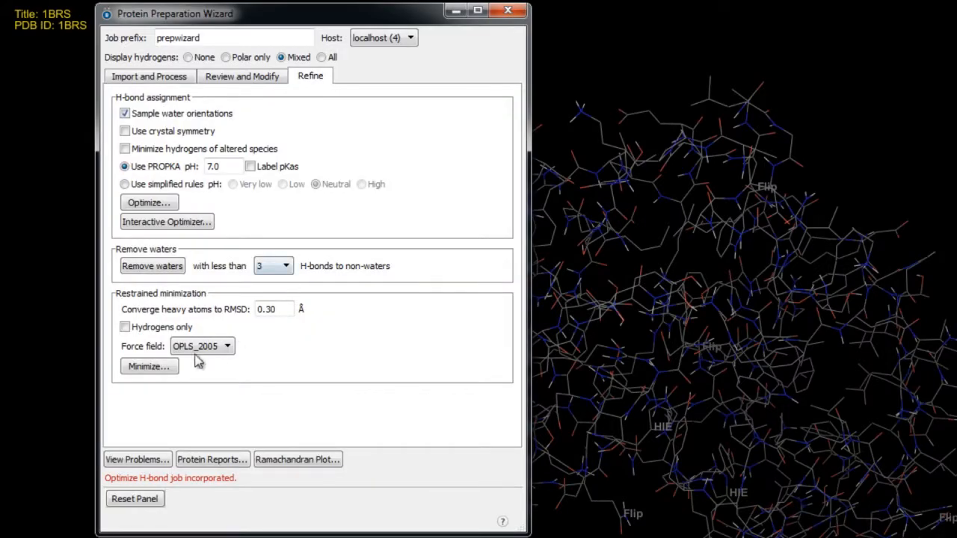
left_click(158, 366)
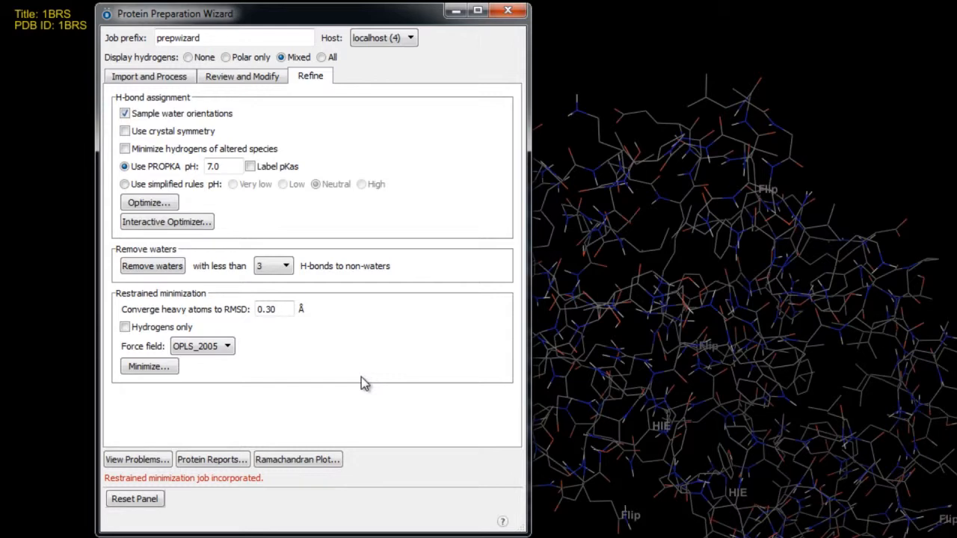
Step: Check the refined structure for remaining problems and close the Protein Preparation Wizard
left_click(138, 460)
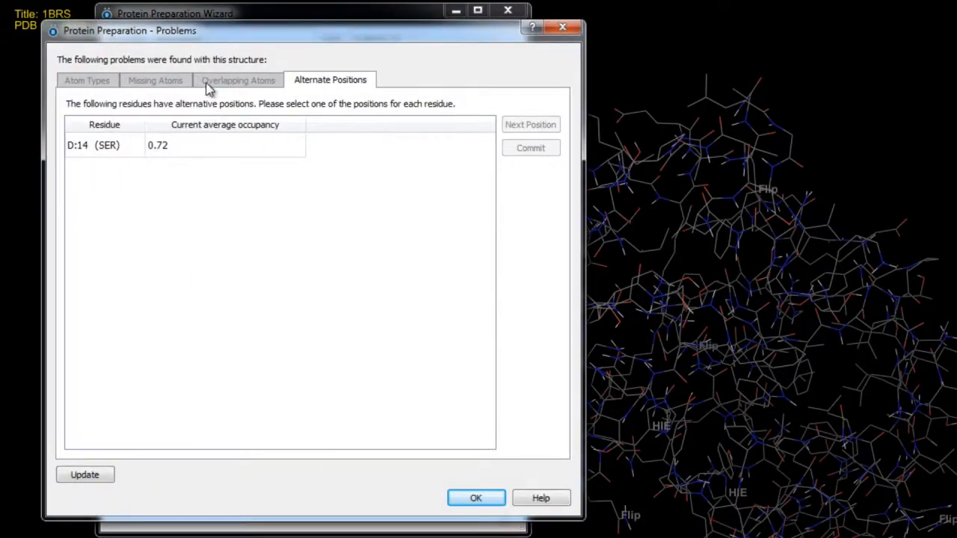
left_click(456, 498)
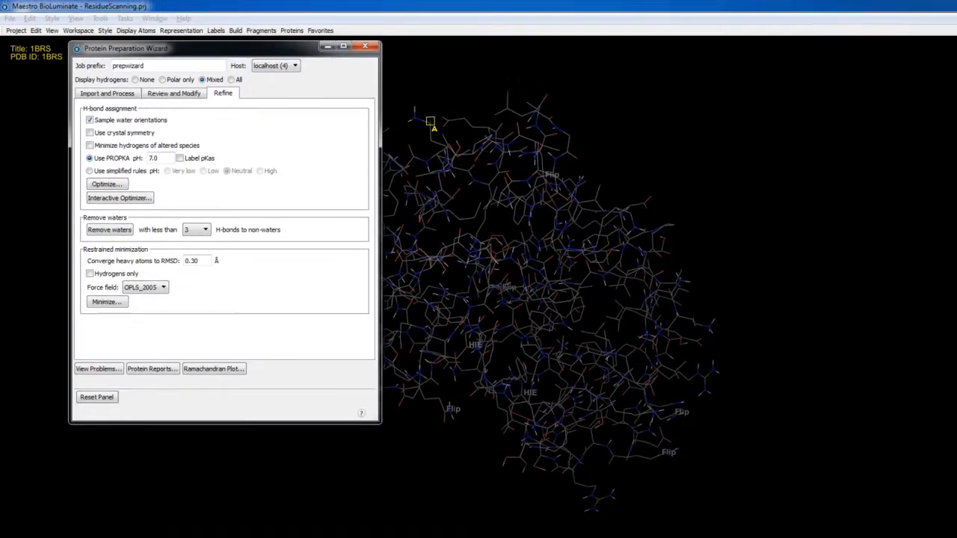
key("alt+F4")
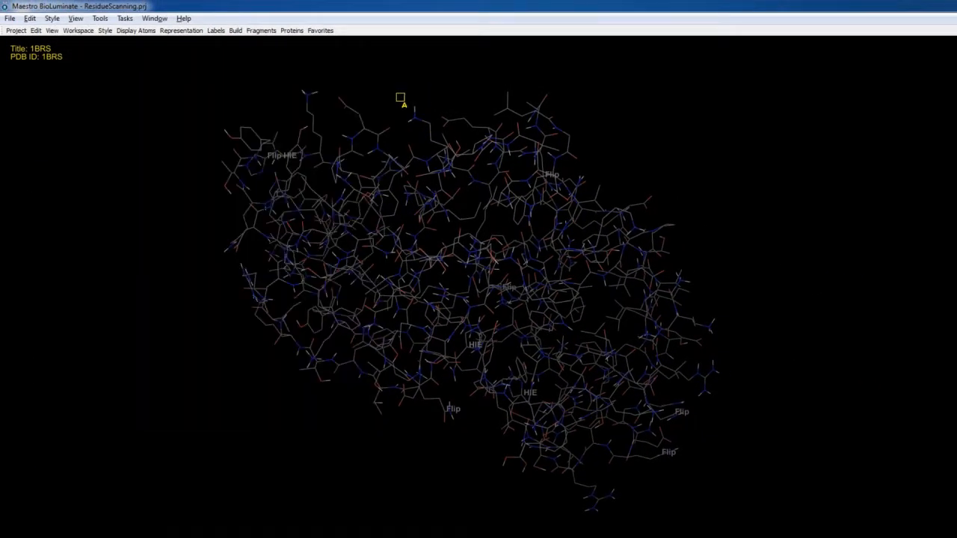
Step: Open the Residue Scanning calculation and analyze the workspace with chain A as both the mutatable chain and the ligand
left_click(124, 17)
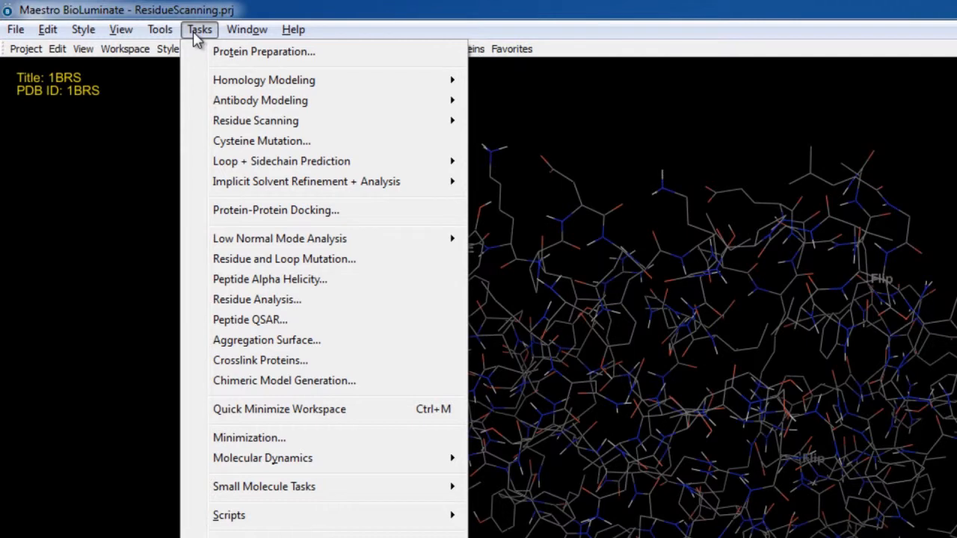
mouse_move(313, 126)
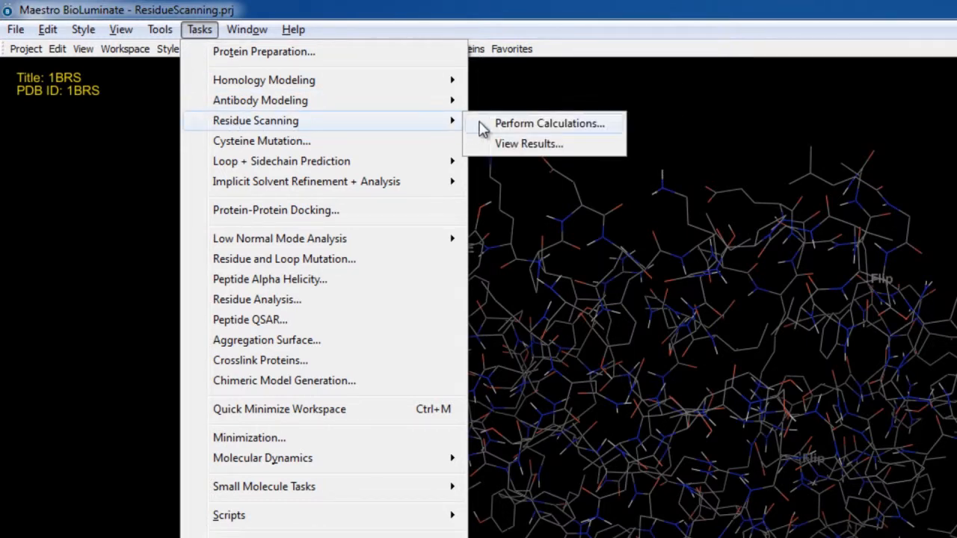
left_click(482, 129)
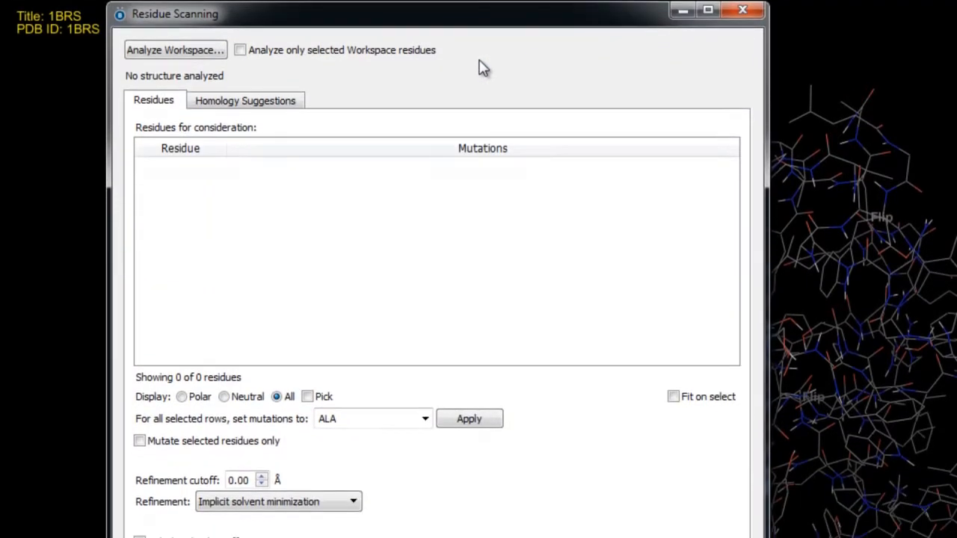
left_click(203, 49)
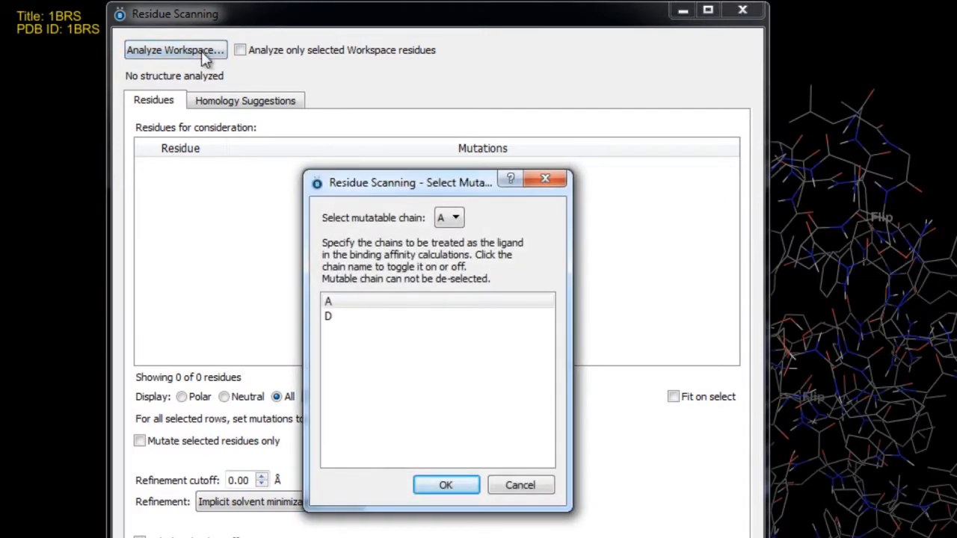
left_click(334, 301)
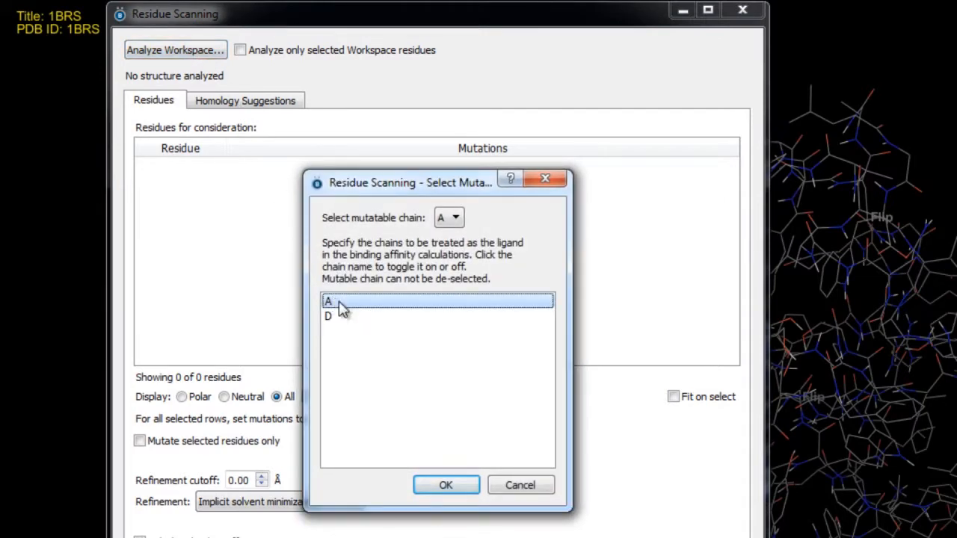
left_click(445, 485)
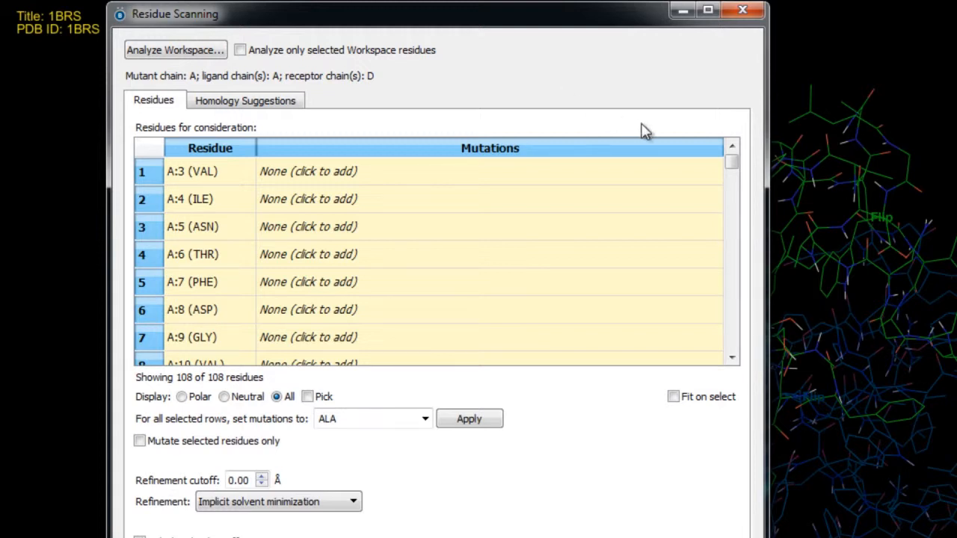
Step: Set the mutation to ALA for residues A:27, A:54, A:58, A:59, A:60, A:73, A:87 and A:102
left_click_drag(731, 164, 715, 96)
scroll(387, 277, "down", 7)
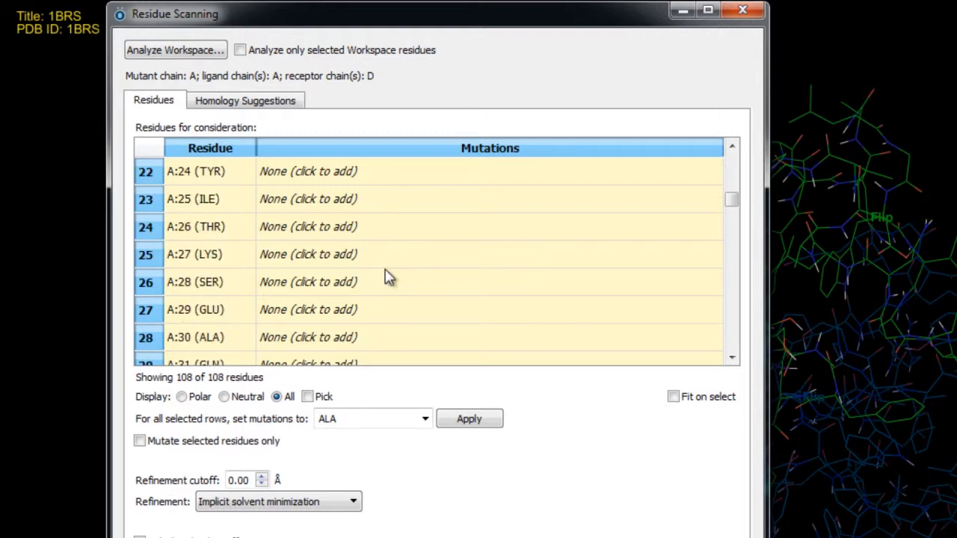
left_click(225, 258)
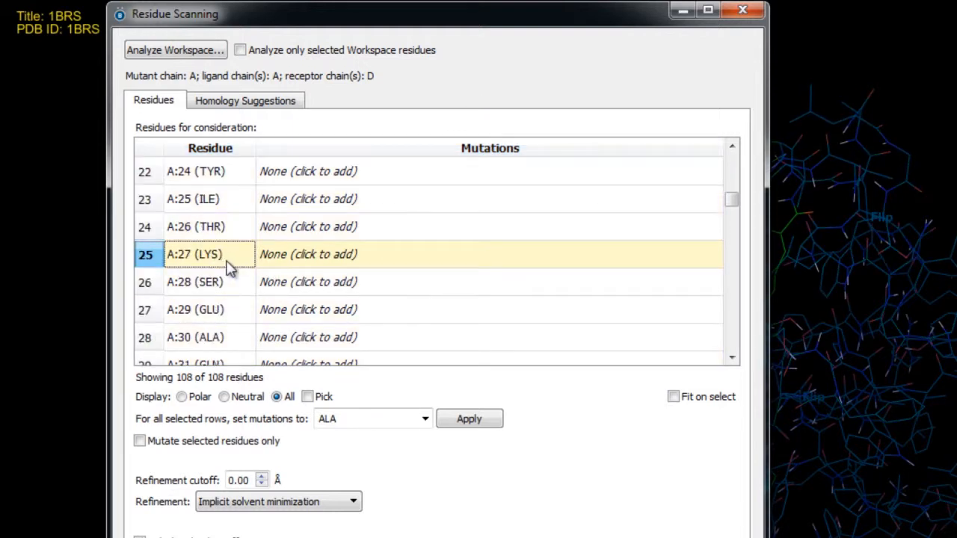
scroll(229, 263, "down", 9)
left_click(232, 261)
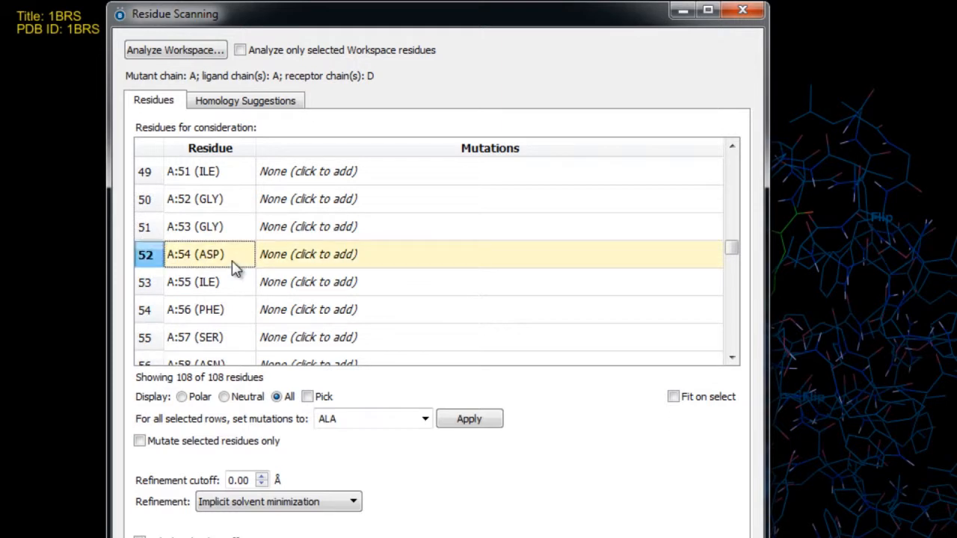
scroll(232, 266, "down", 1)
left_click(231, 281, "ctrl")
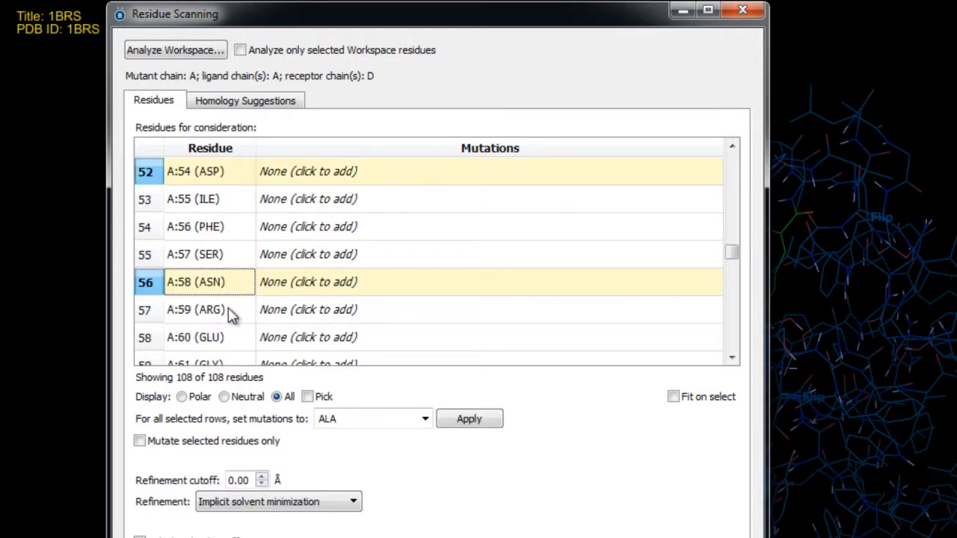
left_click(232, 310, "ctrl")
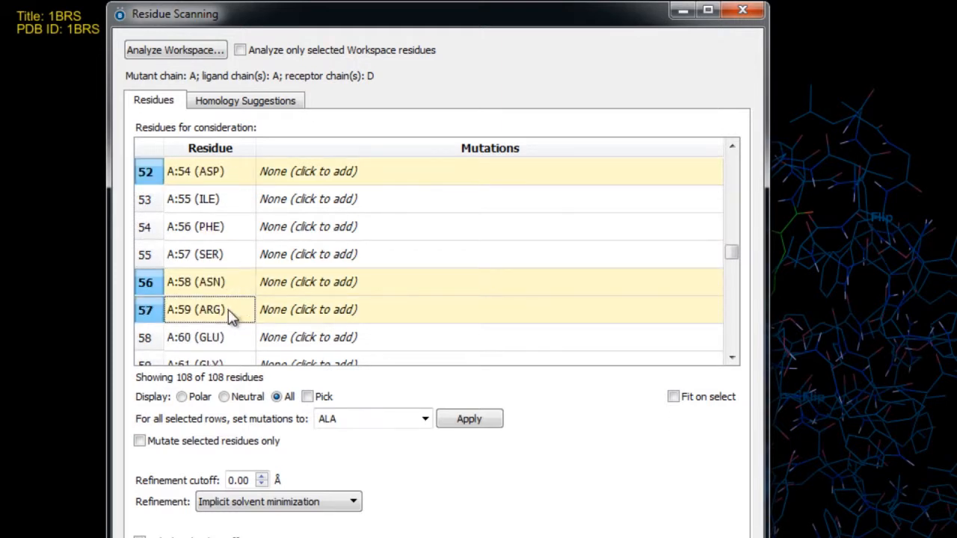
left_click(231, 338, "ctrl")
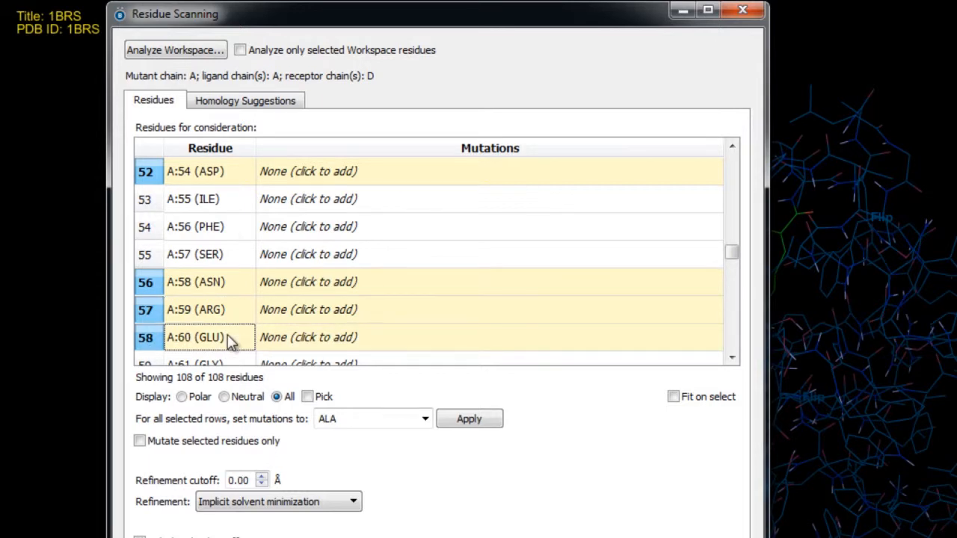
scroll(232, 340, "down", 6)
left_click(226, 204)
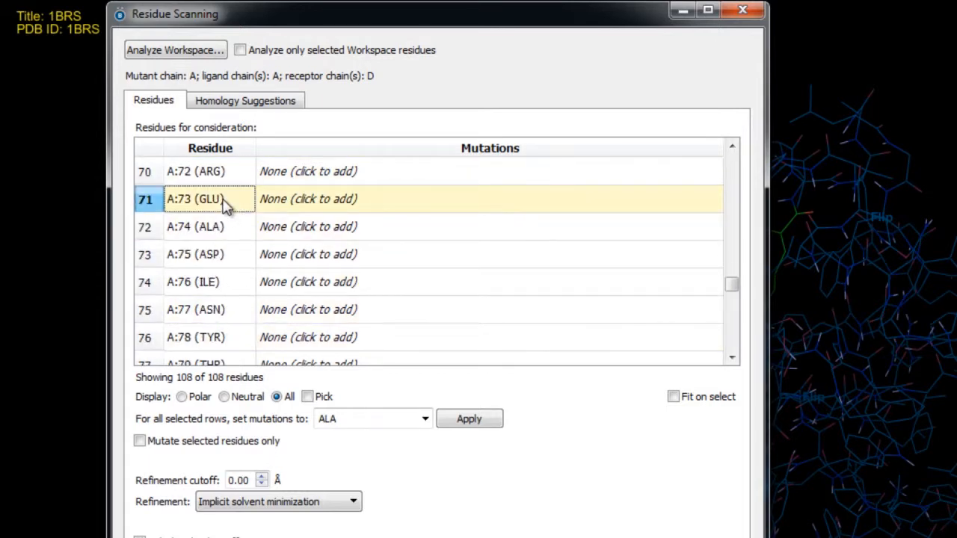
scroll(224, 213, "down", 4)
left_click(217, 256)
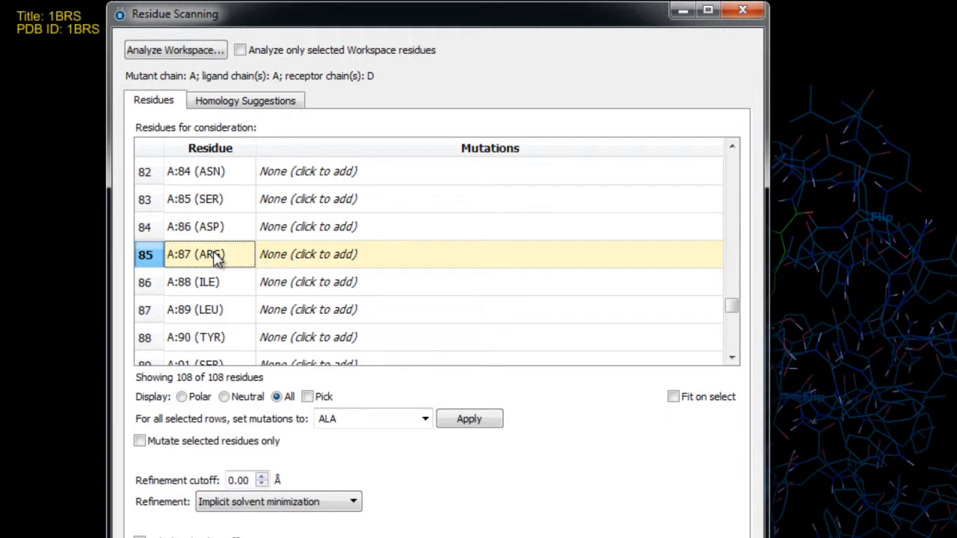
scroll(216, 256, "down", 5)
left_click(216, 256)
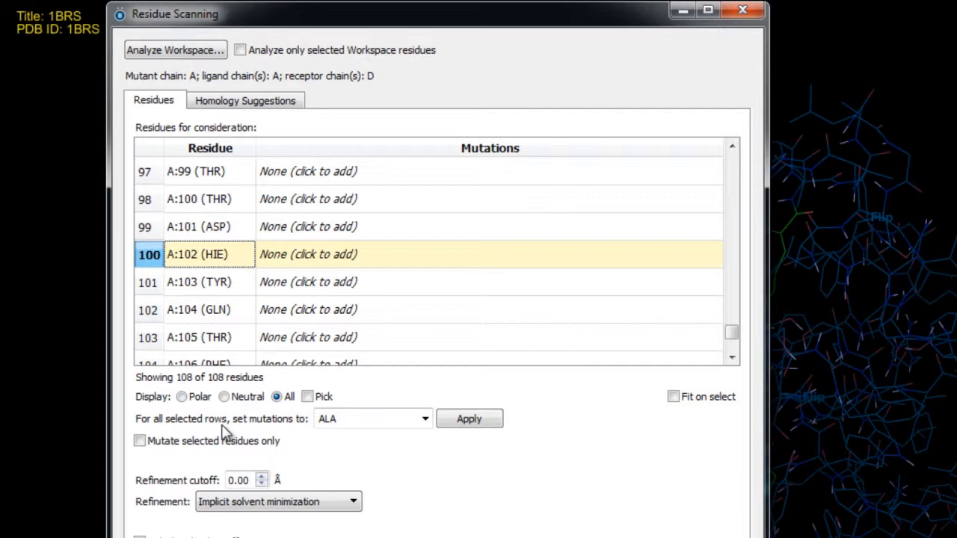
left_click(464, 423)
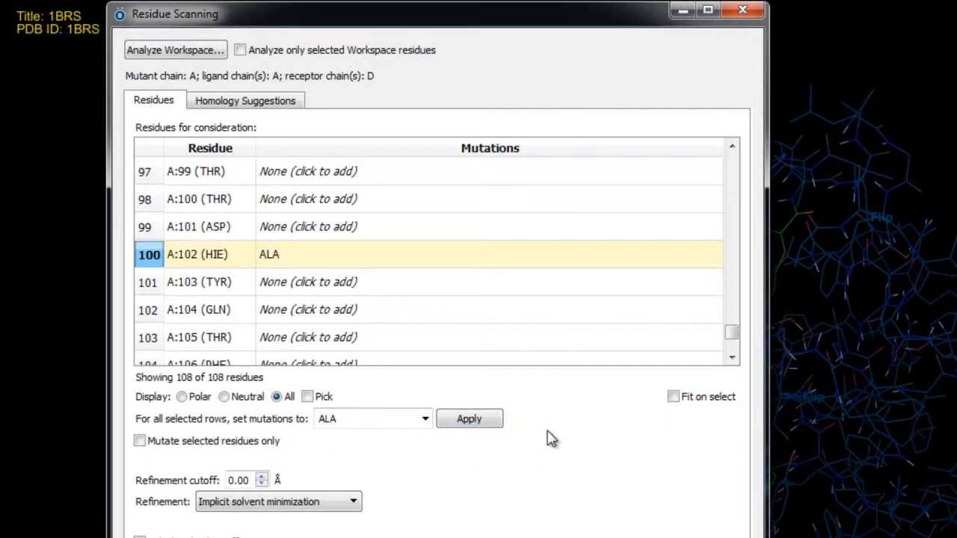
scroll(619, 297, "up", 13)
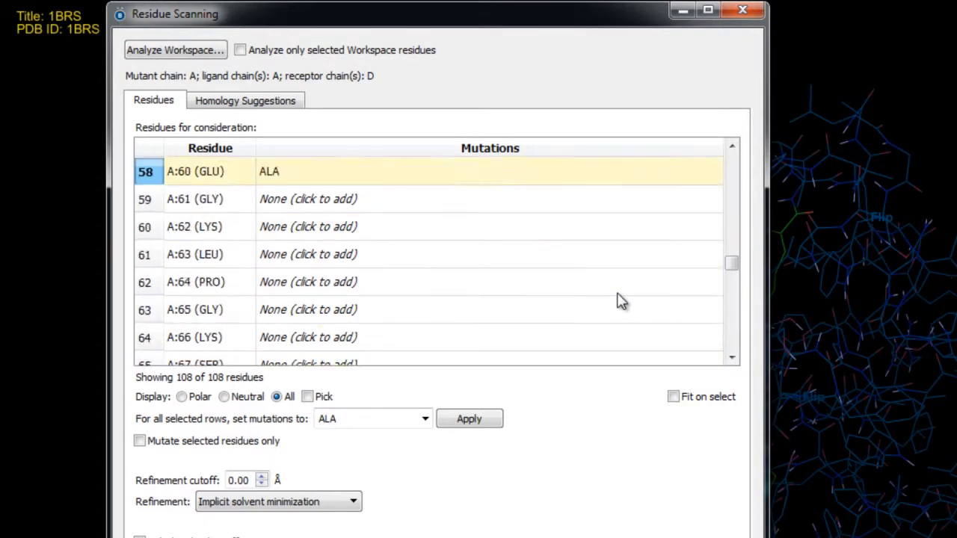
Step: Set the refinement method for the residue scanning mutations to Side-chain prediction (bb)
scroll(620, 302, "up", 2)
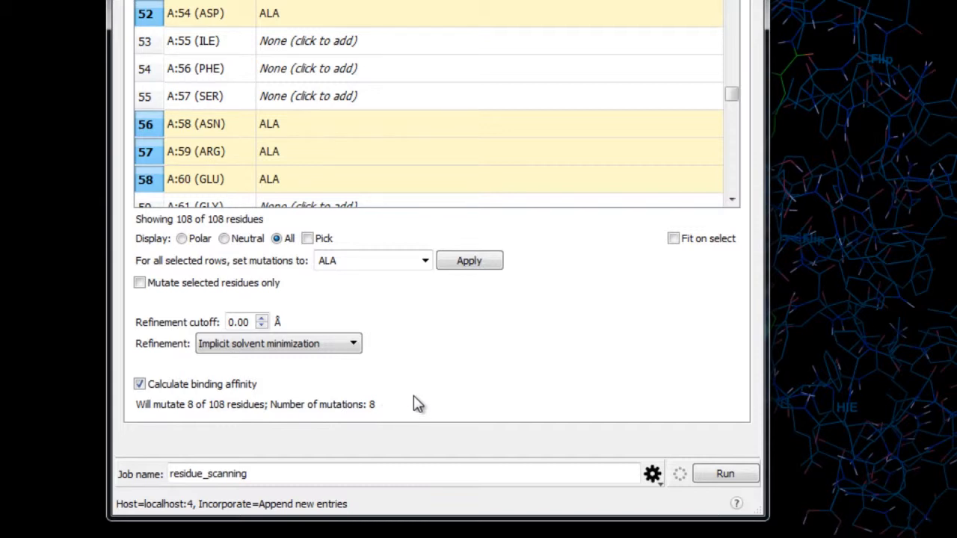
left_click(317, 344)
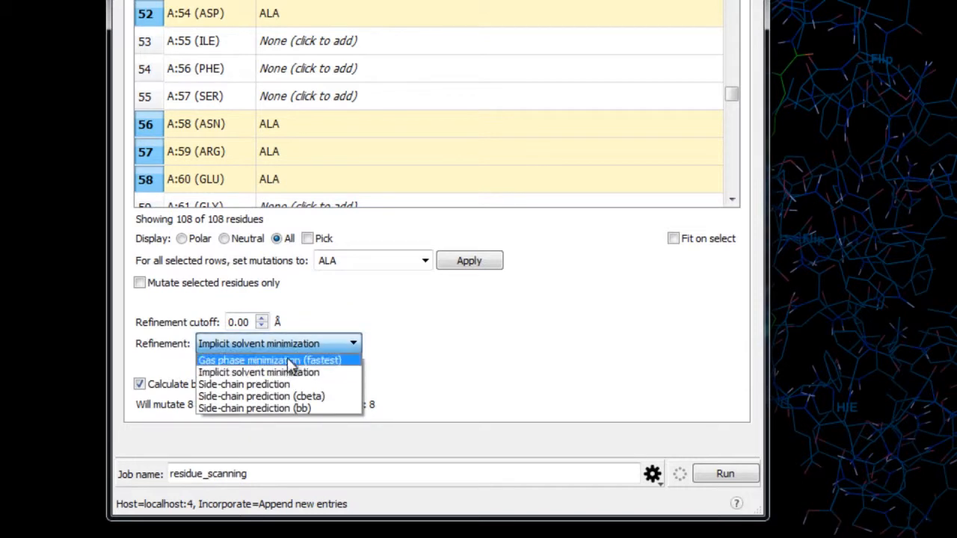
left_click(327, 408)
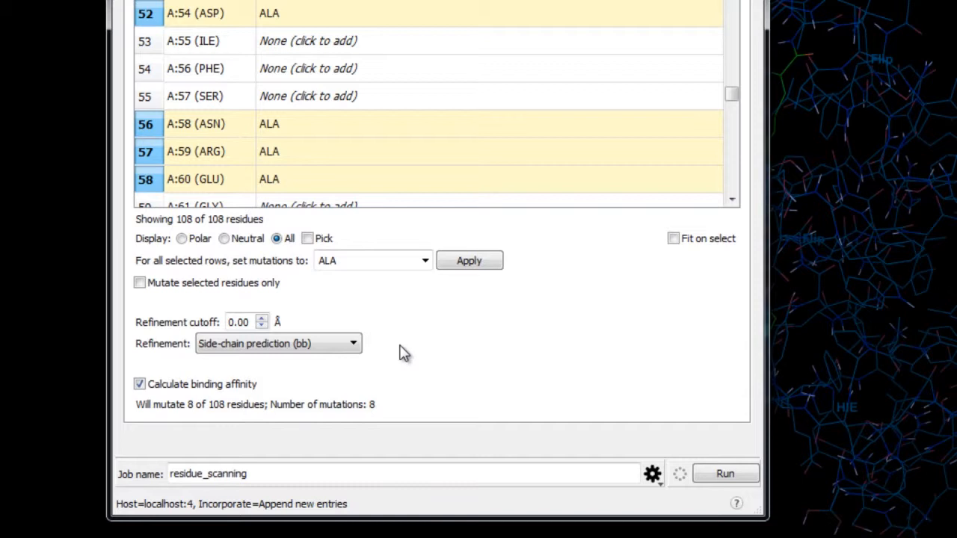
Step: Separate the residue_scanning job into 4 subjobs on localhost, then save the job settings and run it
left_click(652, 473)
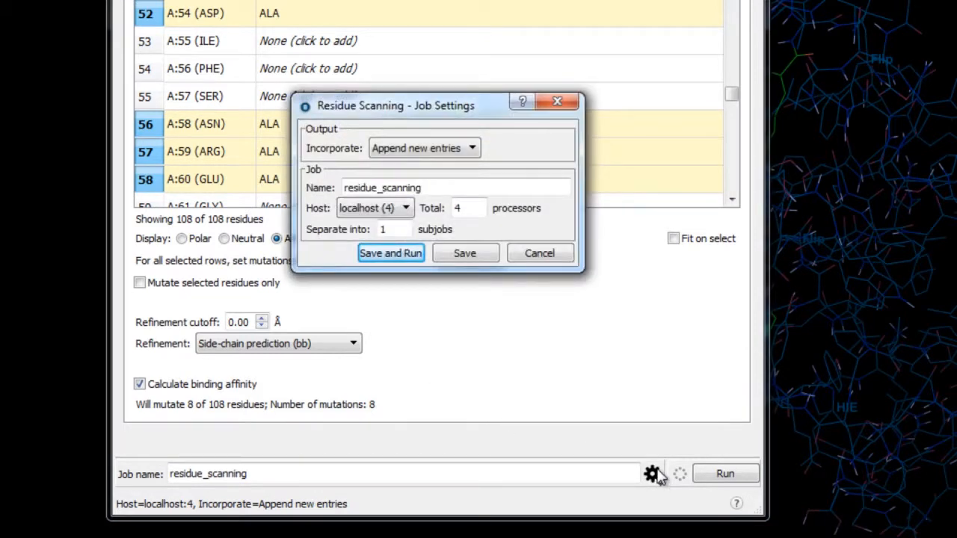
left_click(405, 207)
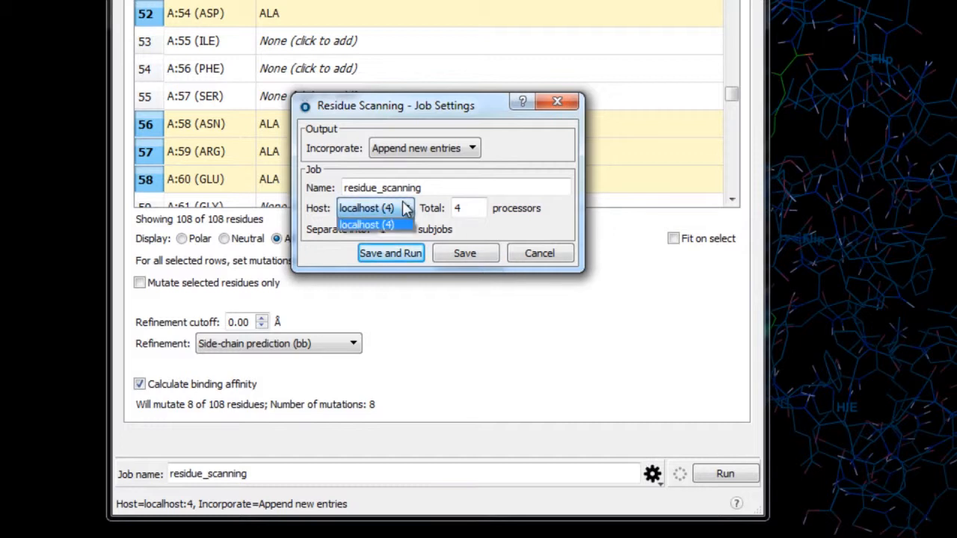
left_click(405, 208)
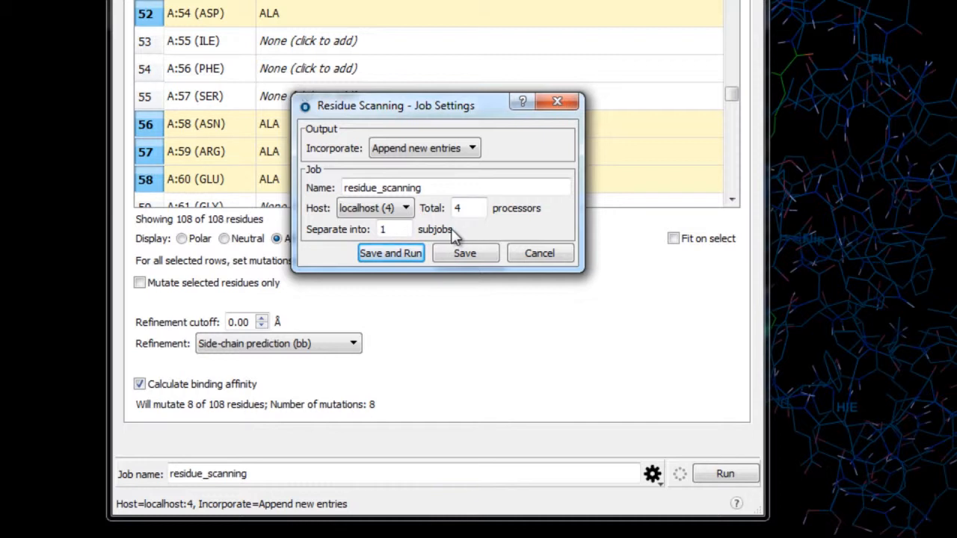
left_click(390, 230)
key("BackSpace")
type("4")
left_click(403, 255)
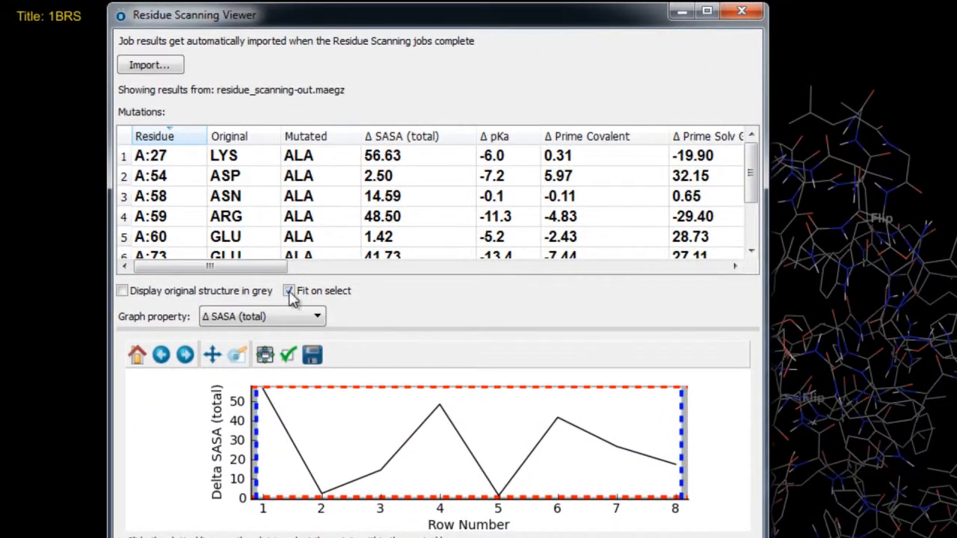
Step: Plot Δ Affinity as the graph property for the mutations in the residue scanning results
left_click_drag(256, 271, 160, 275)
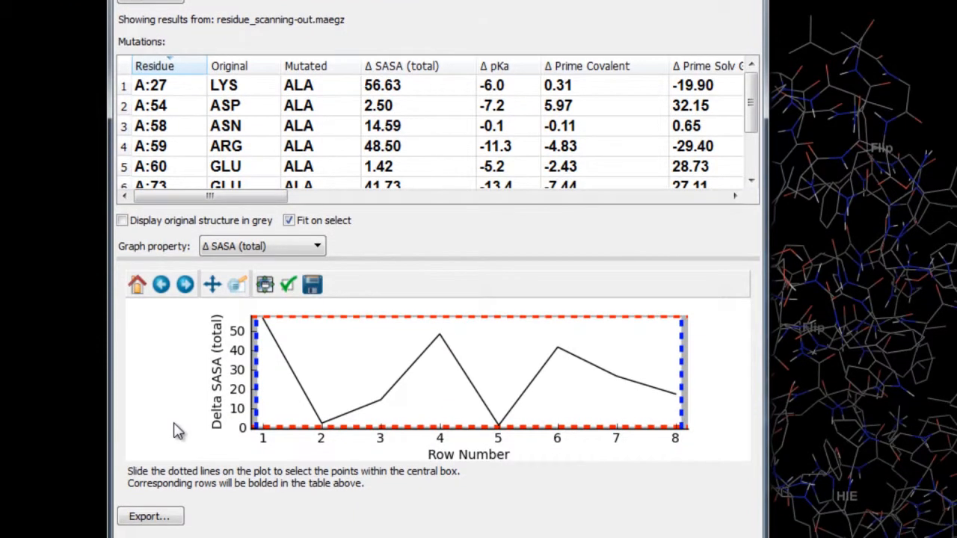
left_click(253, 254)
scroll(248, 287, "down", 2)
left_click(246, 346)
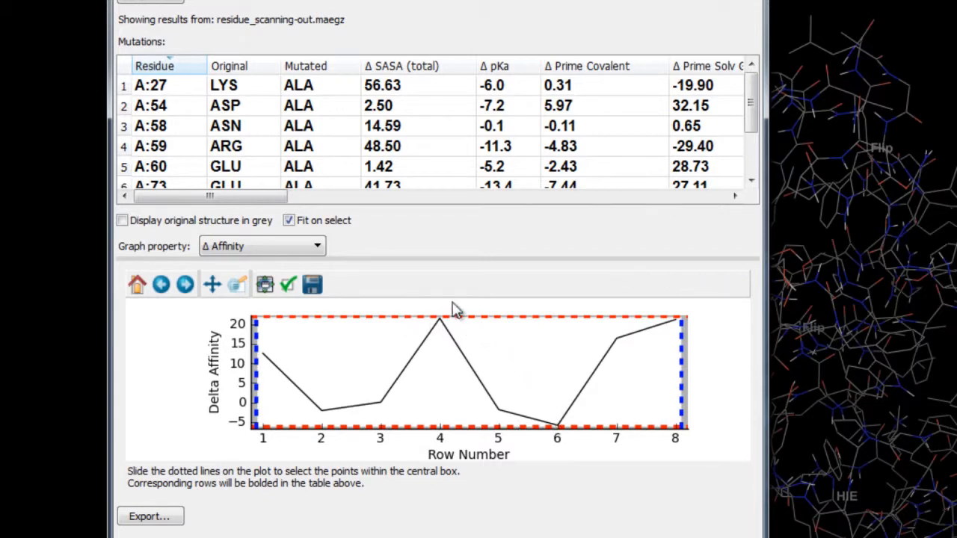
Step: Select the A:73 GLU to ALA mutation and display the original structure in grey for comparison
left_click(157, 185)
left_click(122, 220)
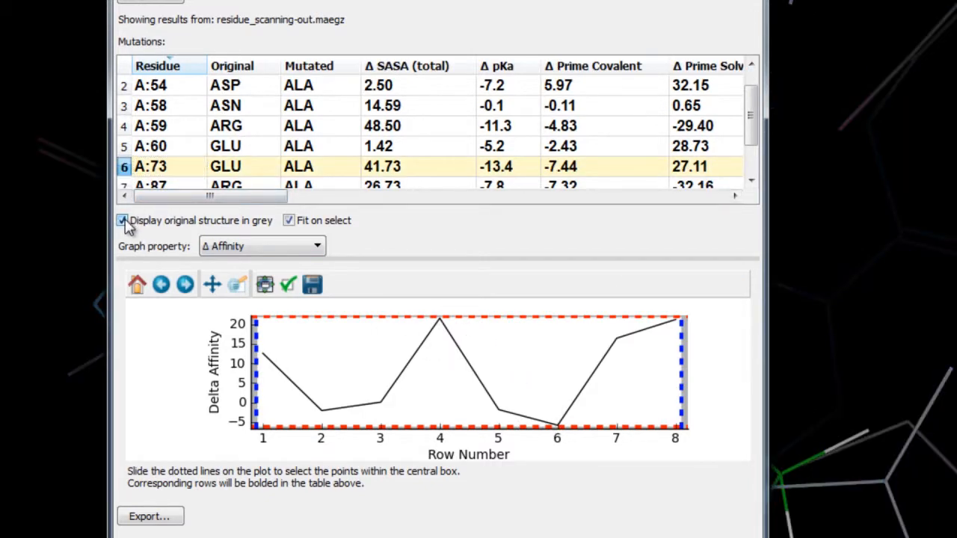